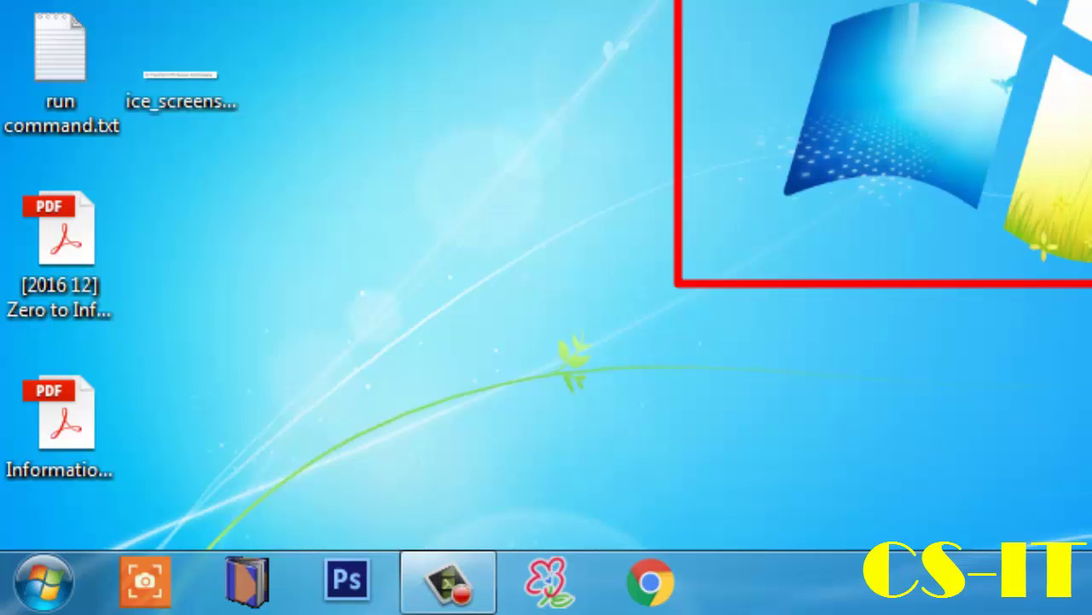
Find the Snipping Tool by searching for "sni", launch it and capture a rectangular snip over part of the desktop's Windows logo
{"action": "left_click", "coordinate": [40, 580]}
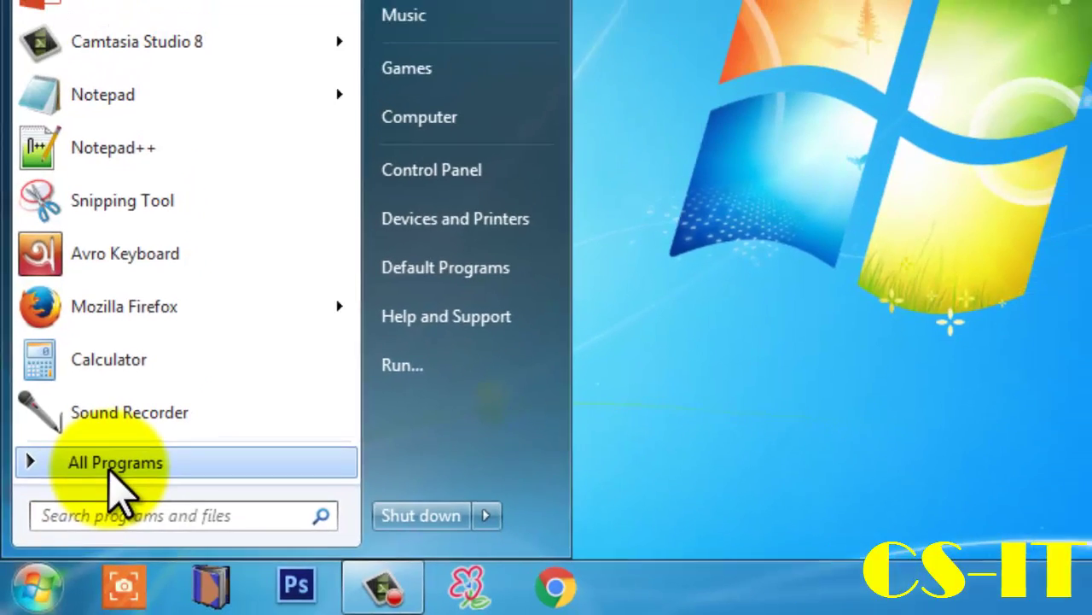
{"action": "left_click", "coordinate": [115, 441]}
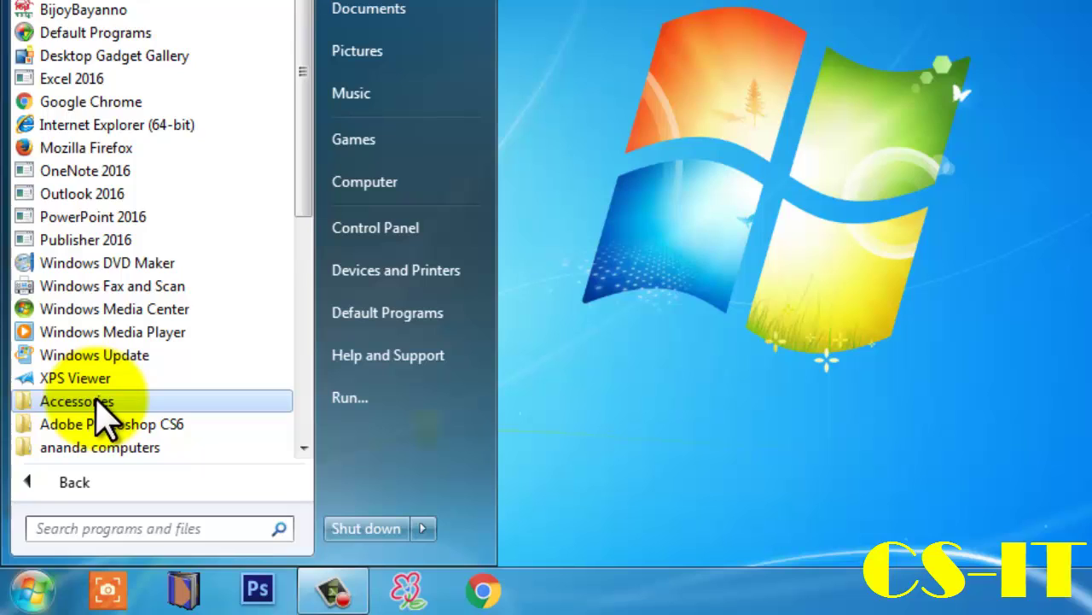
{"action": "left_click", "coordinate": [101, 408]}
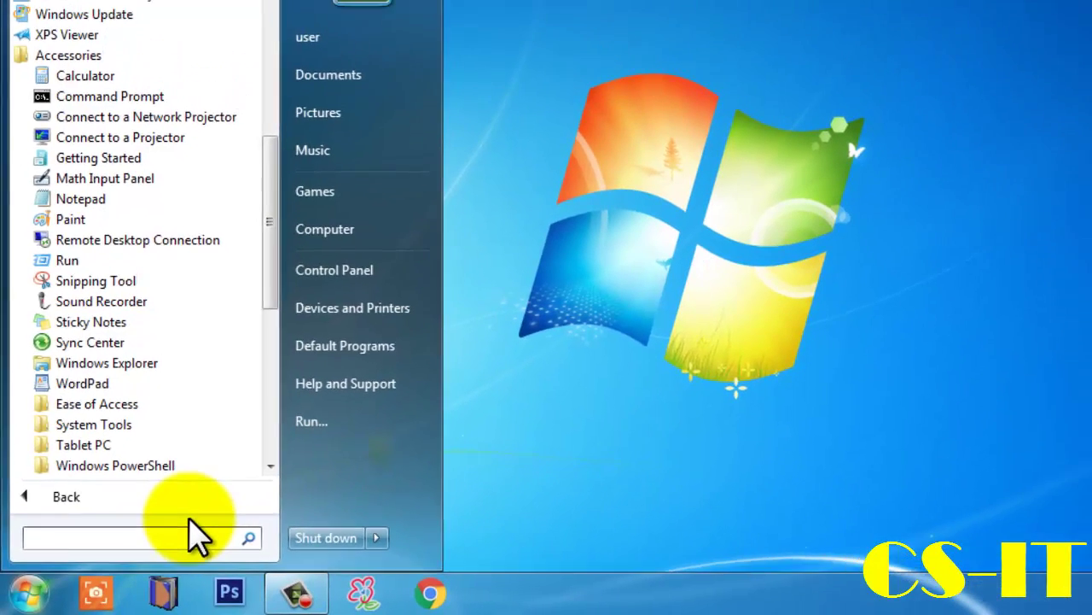
{"action": "type", "text": "sni"}
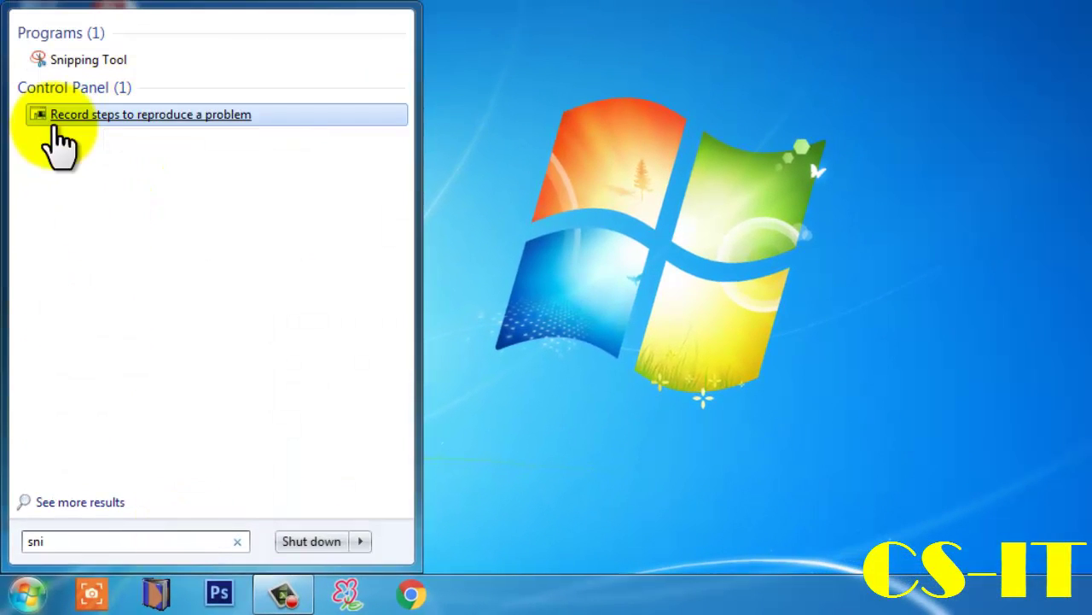
{"action": "left_click", "coordinate": [84, 61]}
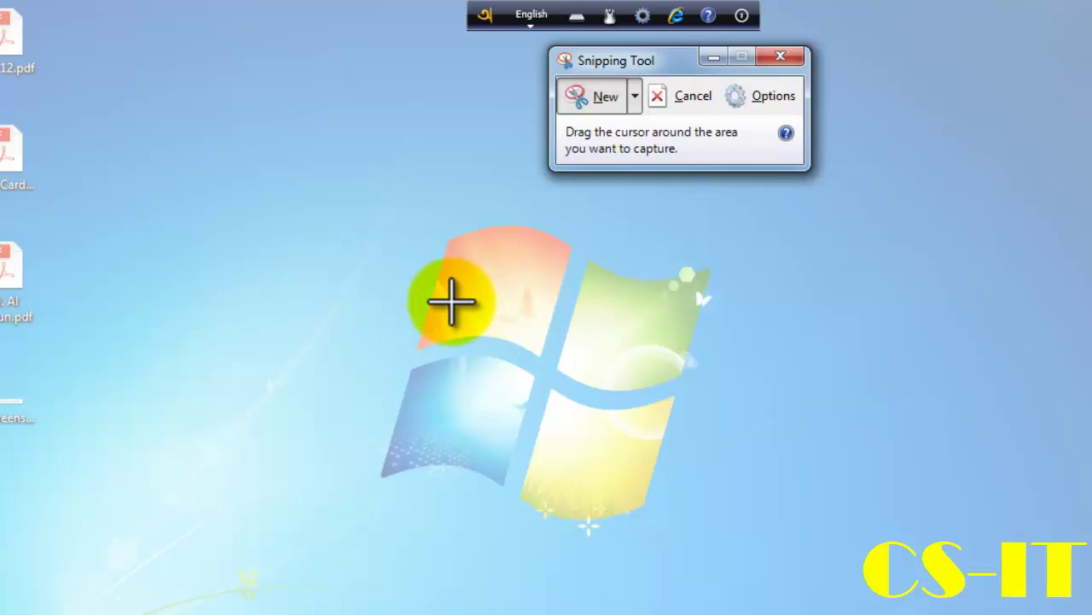
{"action": "left_click_drag", "start_coordinate": [452, 301], "coordinate": [854, 525]}
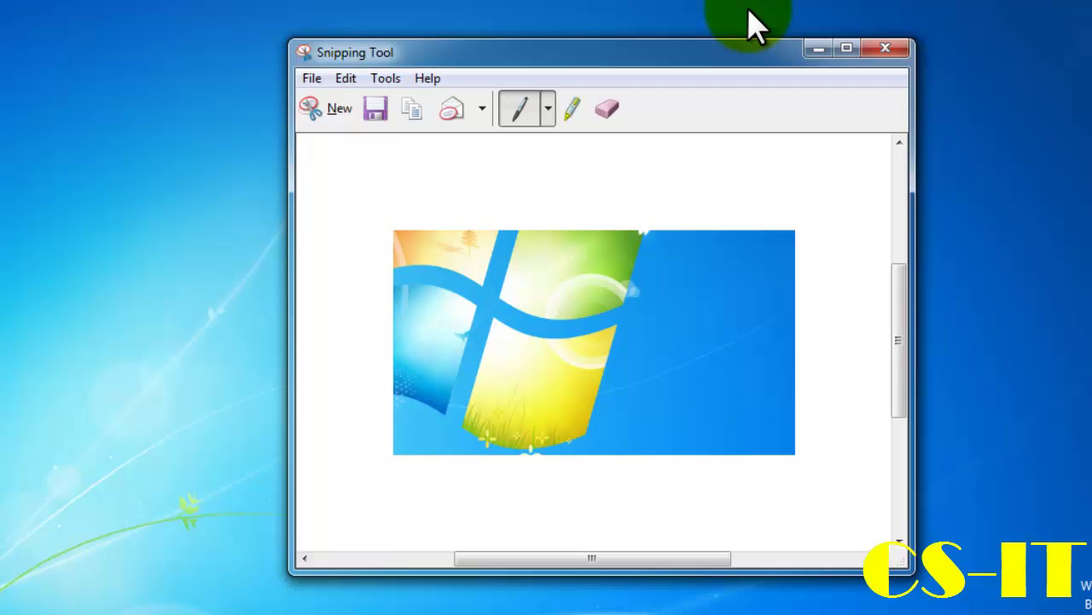
Save the snip to the Desktop as Capture.PNG in Portable Network Graphic format and close the Snipping Tool
{"action": "left_click", "coordinate": [371, 110]}
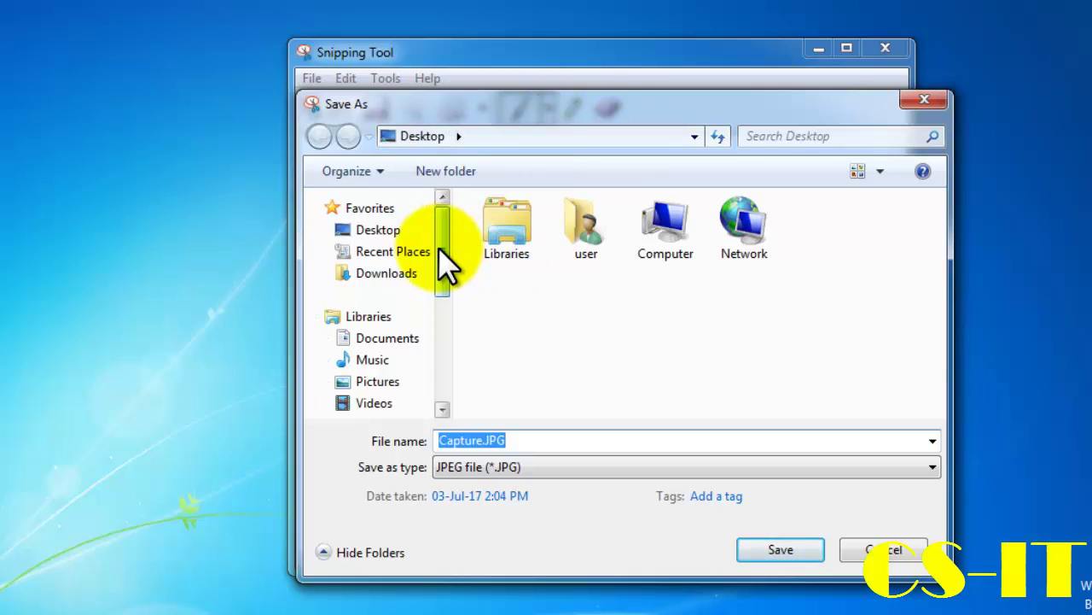
{"action": "left_click", "coordinate": [383, 233]}
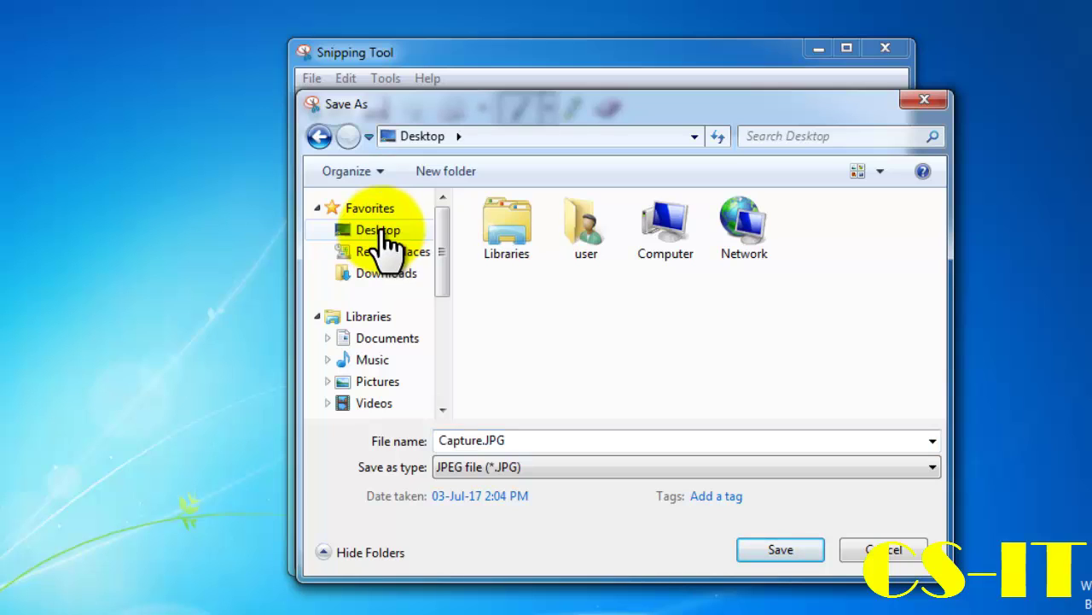
{"action": "left_click", "coordinate": [511, 469]}
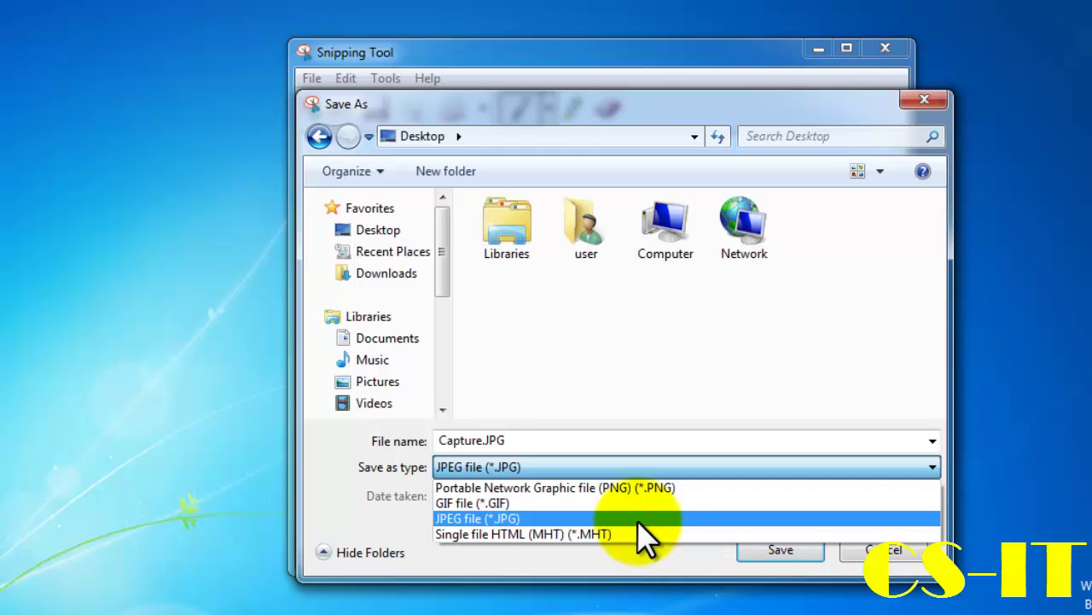
{"action": "left_click", "coordinate": [635, 488]}
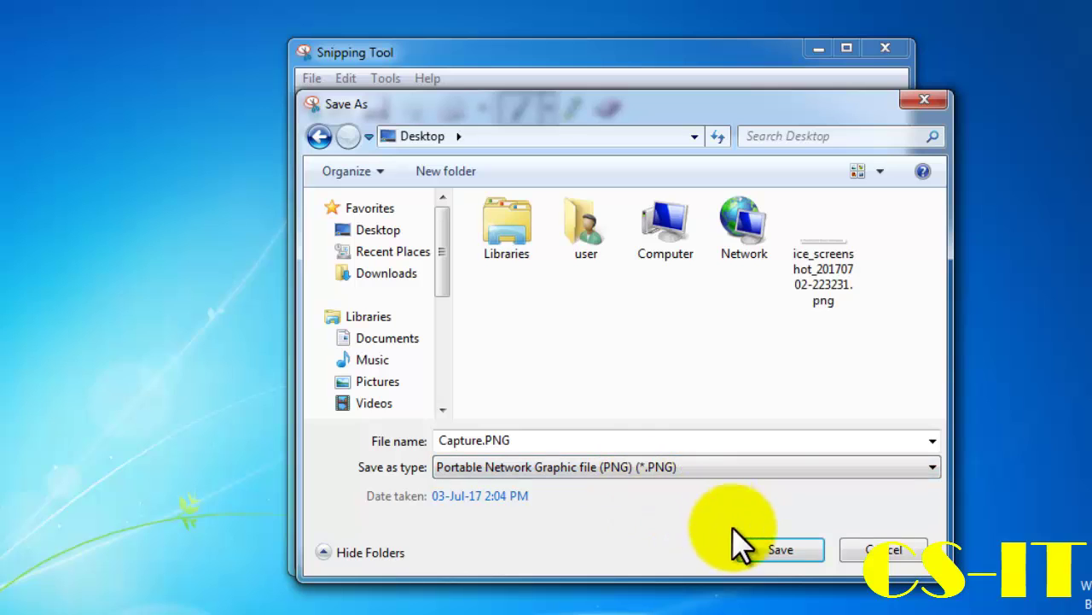
{"action": "left_click", "coordinate": [807, 548]}
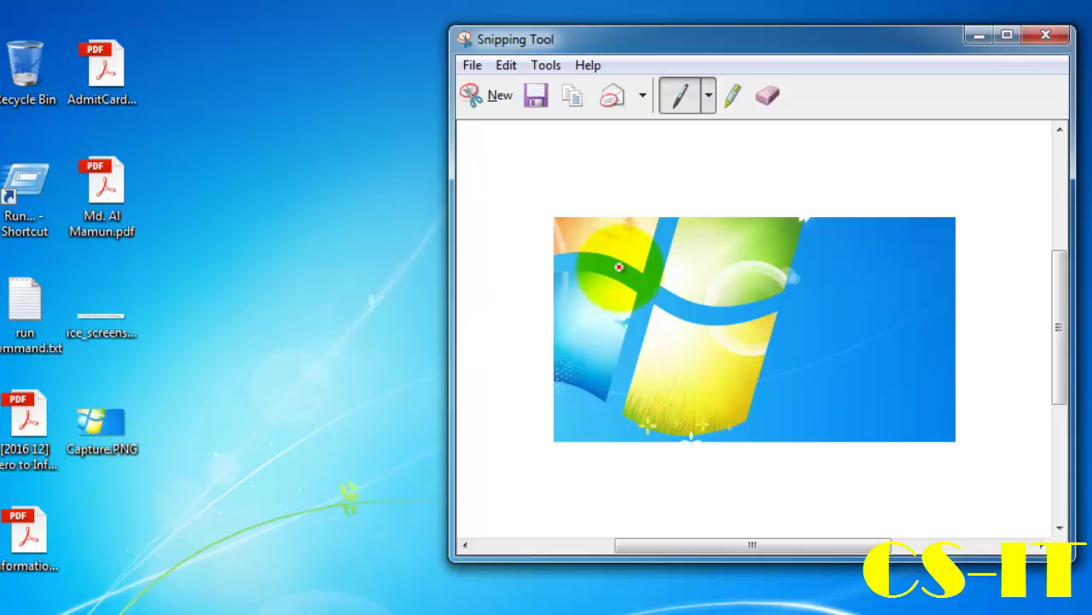
{"action": "left_click", "coordinate": [1051, 36]}
View the saved Capture.PNG image from the desktop at different magnifications and close the photo viewer
{"action": "double_click", "coordinate": [102, 431]}
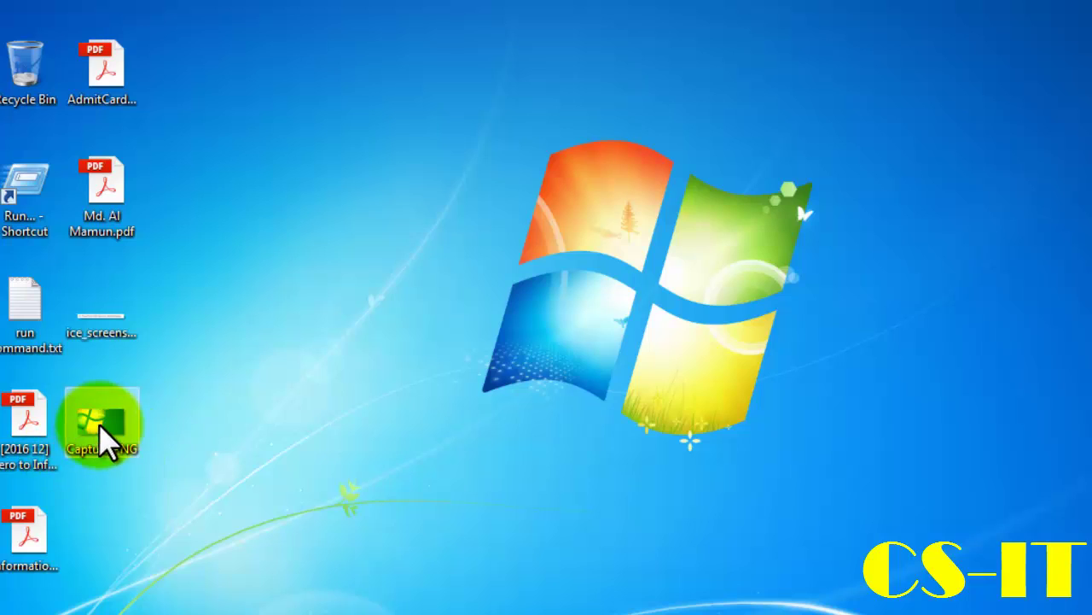
{"action": "scroll", "coordinate": [605, 283], "scroll_direction": "up", "scroll_amount": 3}
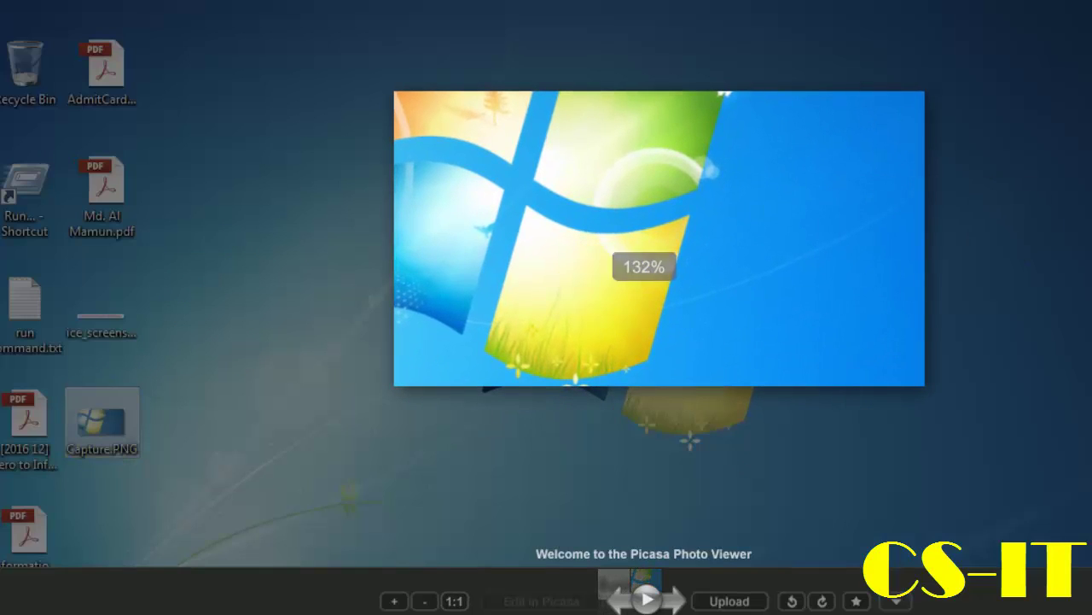
{"action": "scroll", "coordinate": [183, 500], "scroll_direction": "down", "scroll_amount": 3}
{"action": "left_click", "coordinate": [182, 500]}
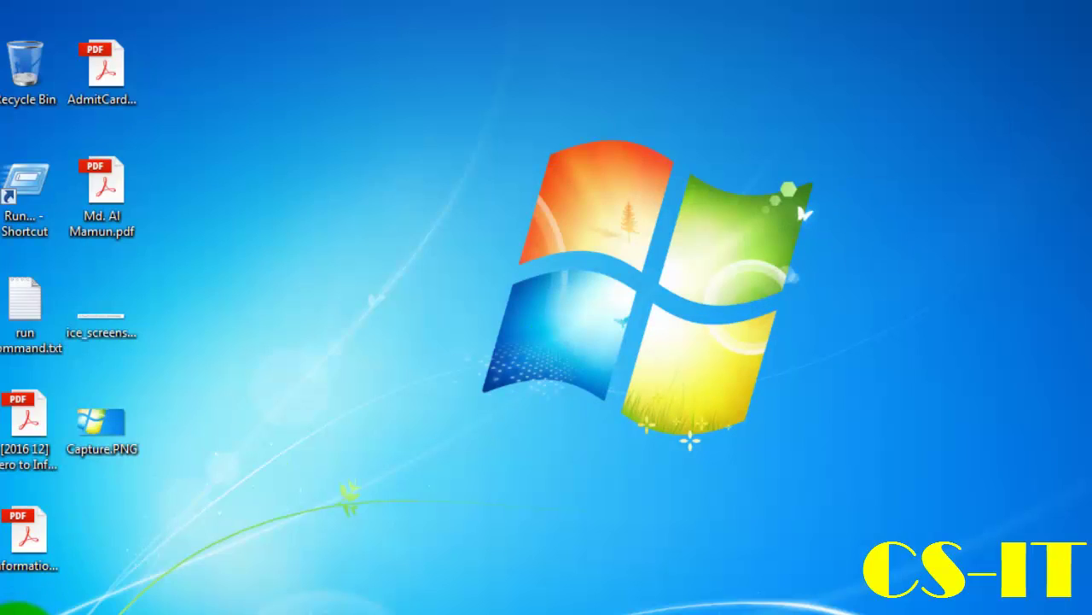
Reopen the Snipping Tool and capture a free-form snip outlined around the whole Windows logo
{"action": "left_click", "coordinate": [22, 600]}
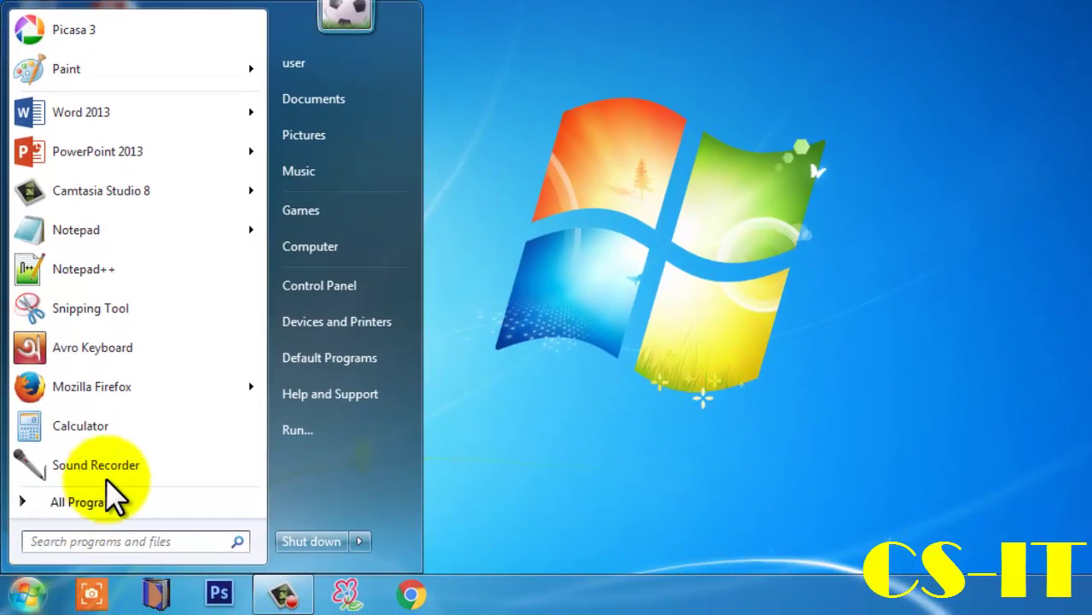
{"action": "left_click", "coordinate": [82, 309]}
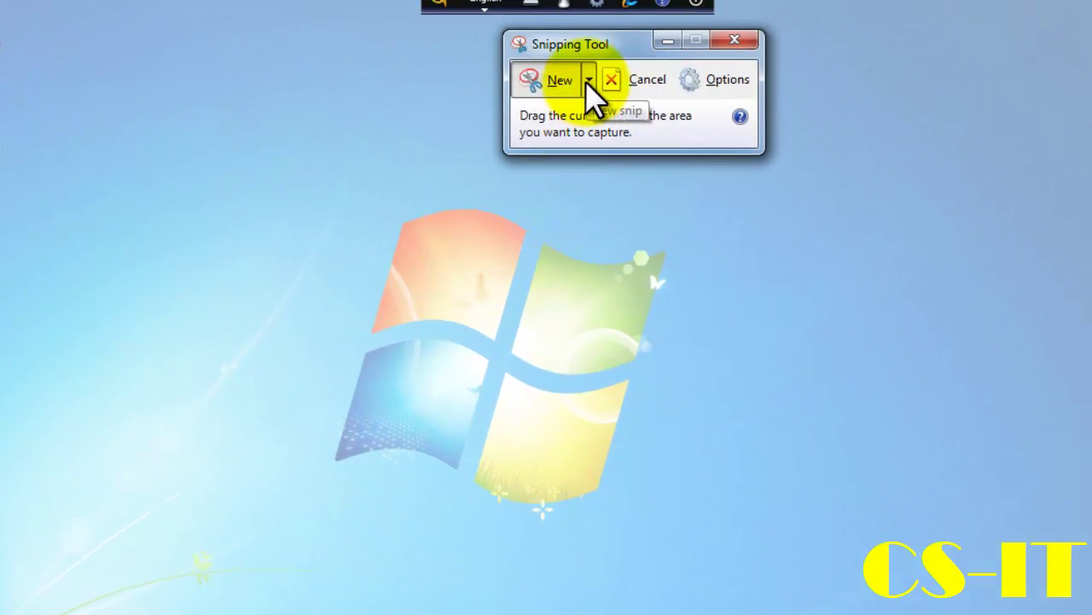
{"action": "left_click", "coordinate": [587, 81]}
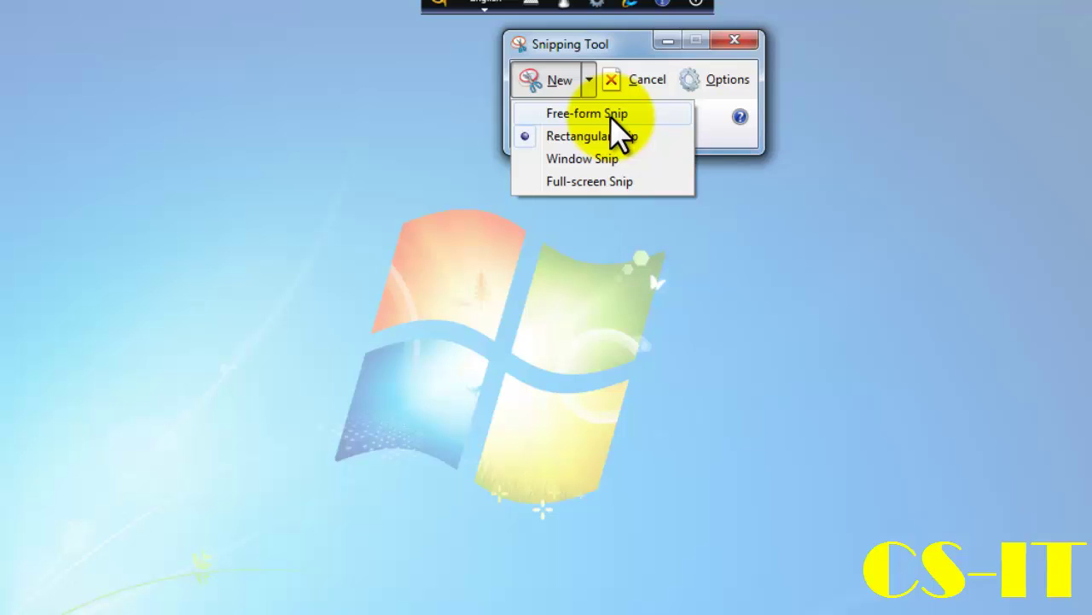
{"action": "left_click", "coordinate": [612, 116]}
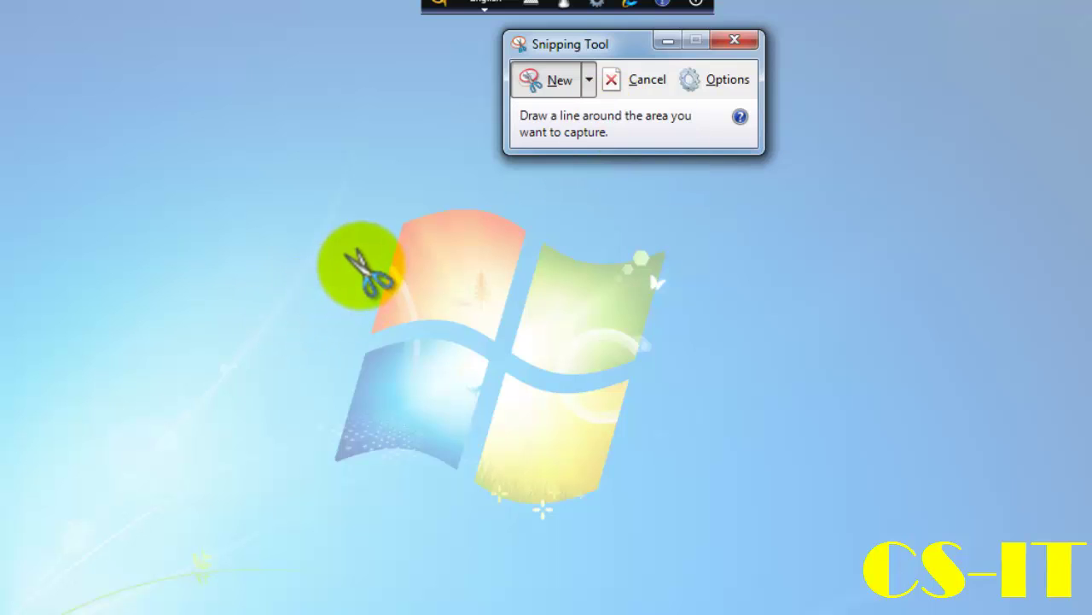
{"action": "mouse_move", "coordinate": [361, 242]}
{"action": "left_mouse_down"}
{"action": "mouse_move", "coordinate": [297, 383]}
{"action": "mouse_move", "coordinate": [295, 448]}
{"action": "mouse_move", "coordinate": [361, 500]}
{"action": "mouse_move", "coordinate": [561, 522]}
{"action": "mouse_move", "coordinate": [613, 510]}
{"action": "mouse_move", "coordinate": [710, 295]}
{"action": "mouse_move", "coordinate": [686, 239]}
{"action": "mouse_move", "coordinate": [556, 224]}
{"action": "mouse_move", "coordinate": [480, 188]}
{"action": "mouse_move", "coordinate": [397, 182]}
{"action": "mouse_move", "coordinate": [369, 209]}
{"action": "mouse_move", "coordinate": [355, 263]}
{"action": "left_mouse_up"}
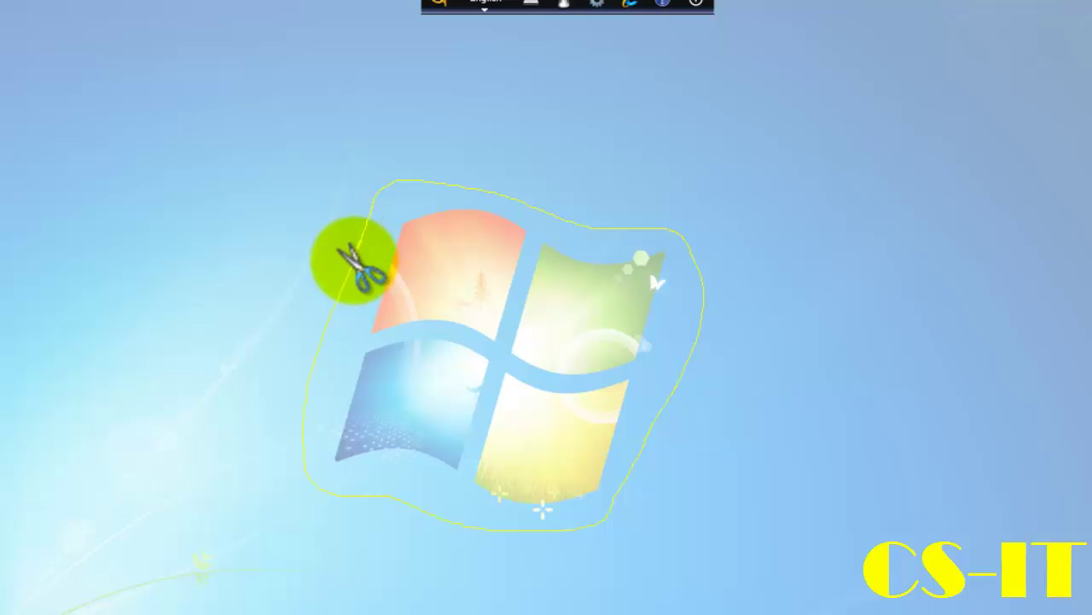
{"action": "left_click_drag", "start_coordinate": [355, 261], "coordinate": [354, 256]}
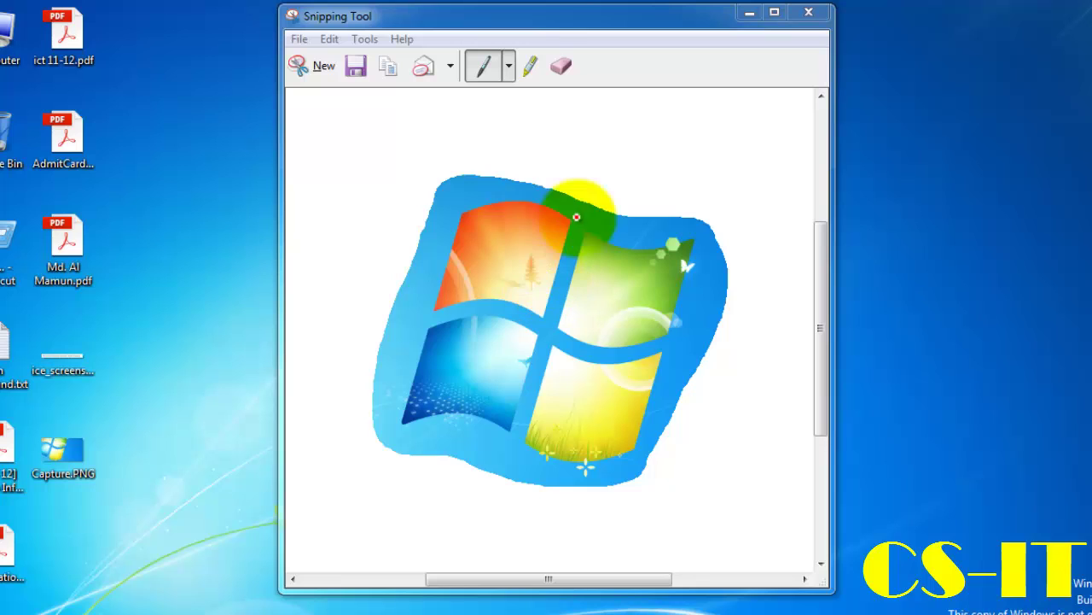
Examine the custom pen's thickness choices and accept the pen as blue, medium point, with a chisel tip
{"action": "left_click", "coordinate": [509, 68]}
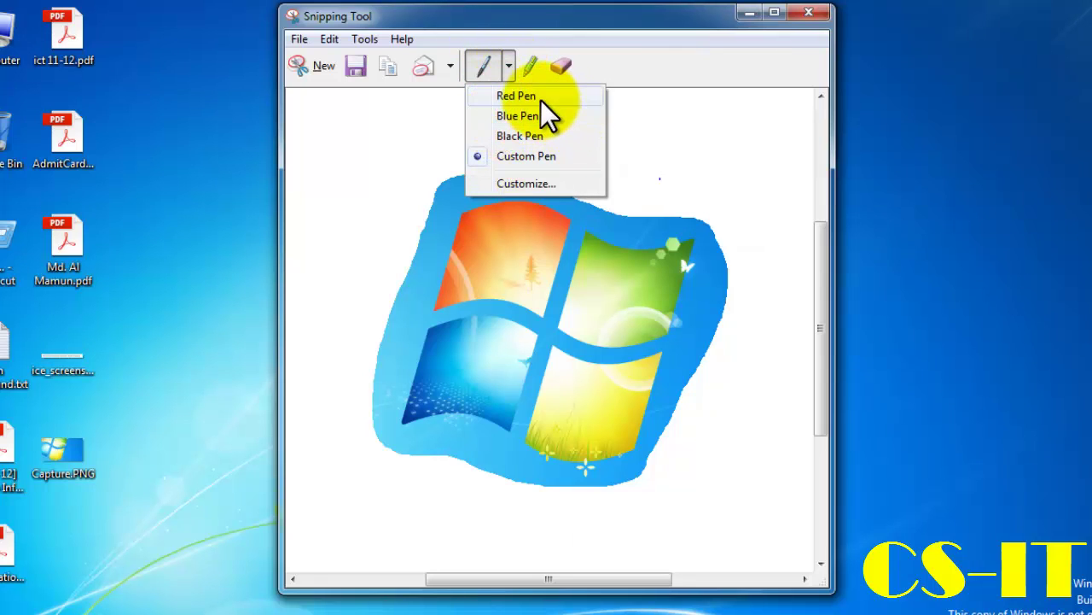
{"action": "left_click", "coordinate": [536, 185]}
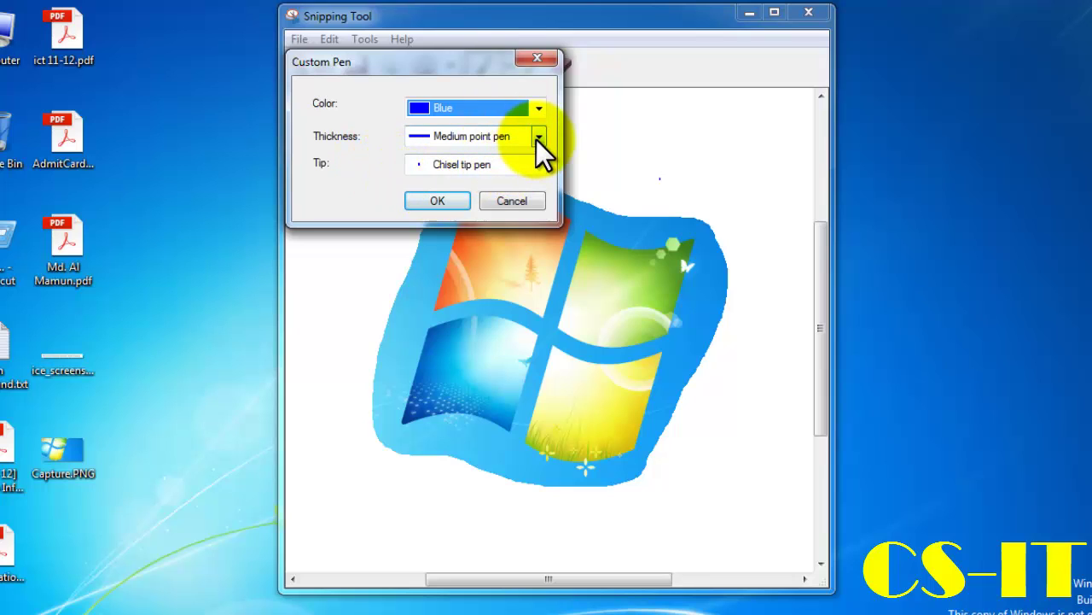
{"action": "left_click", "coordinate": [540, 141]}
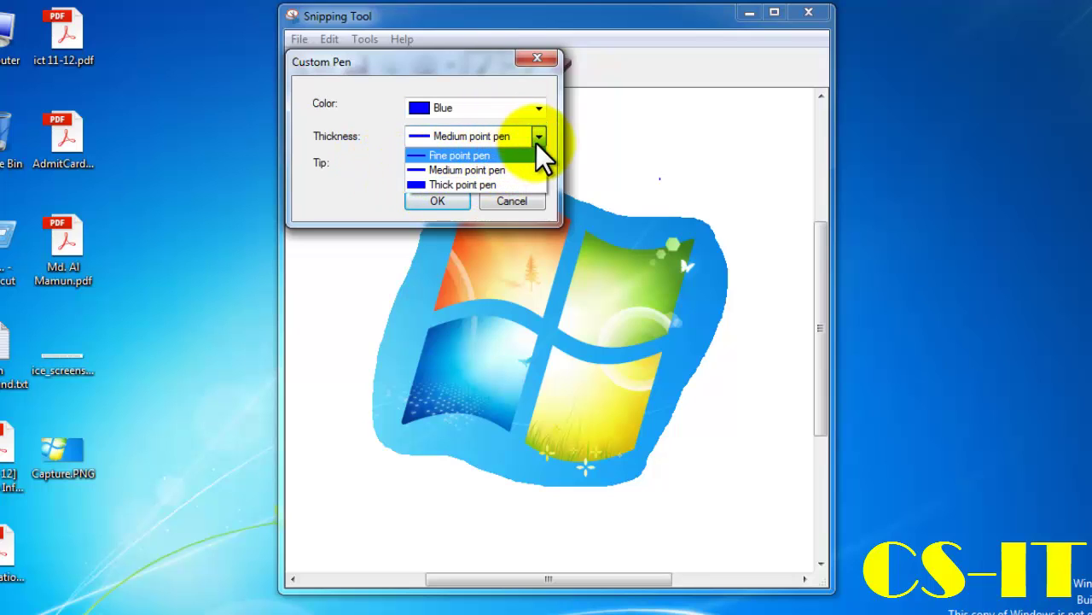
{"action": "left_click", "coordinate": [453, 205]}
{"action": "left_click", "coordinate": [437, 201]}
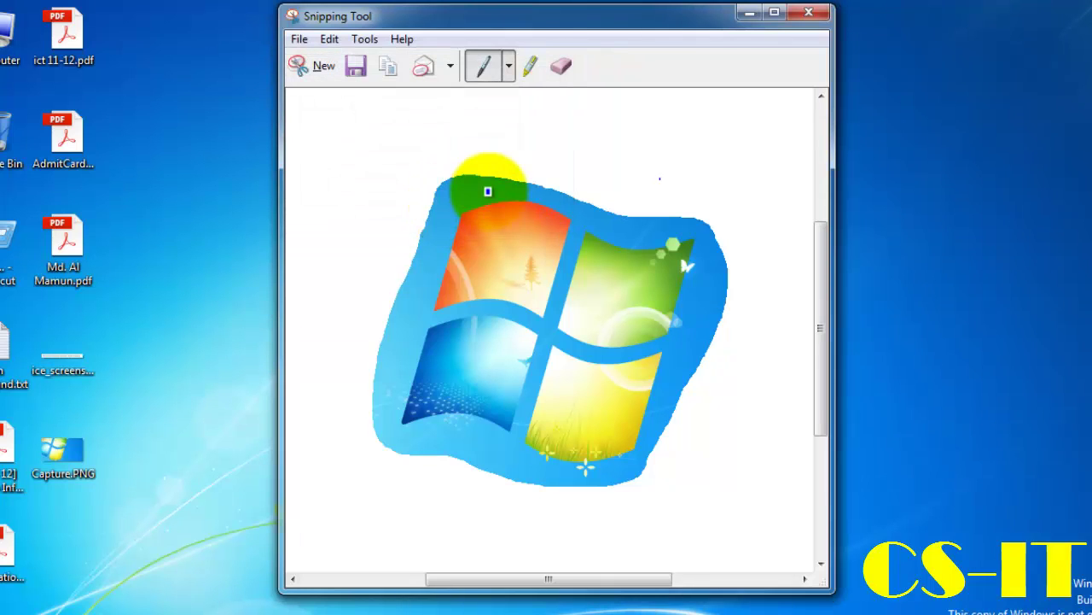
Scribble across the captured logo with the blue pen and highlight a horizontal band across its lower half
{"action": "mouse_move", "coordinate": [469, 201]}
{"action": "left_mouse_down"}
{"action": "mouse_move", "coordinate": [475, 310]}
{"action": "mouse_move", "coordinate": [512, 287]}
{"action": "mouse_move", "coordinate": [491, 340]}
{"action": "mouse_move", "coordinate": [576, 342]}
{"action": "mouse_move", "coordinate": [653, 316]}
{"action": "mouse_move", "coordinate": [648, 327]}
{"action": "left_mouse_up"}
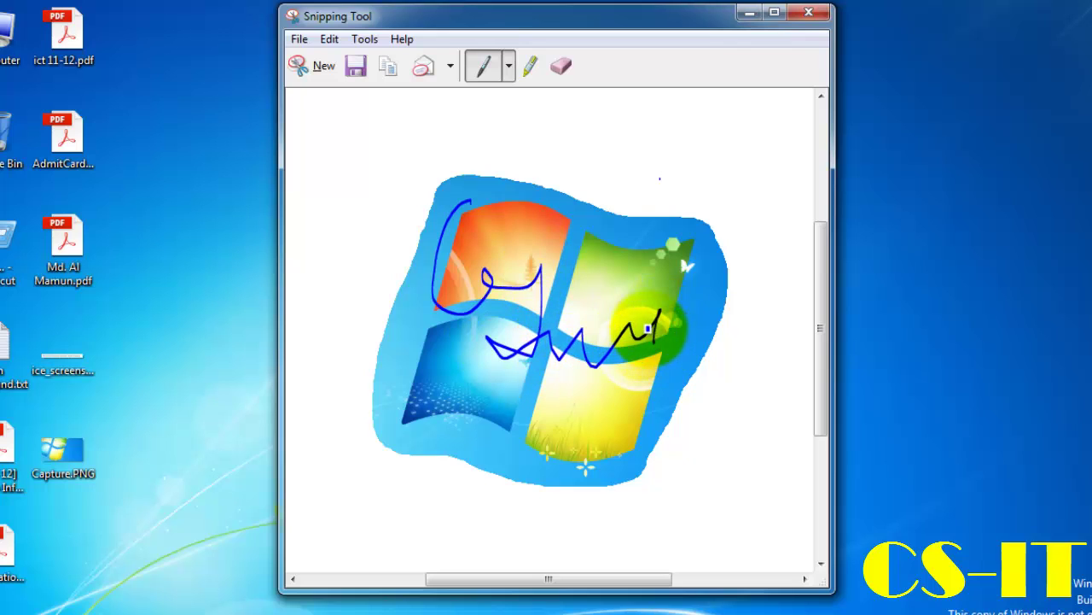
{"action": "left_click", "coordinate": [535, 81]}
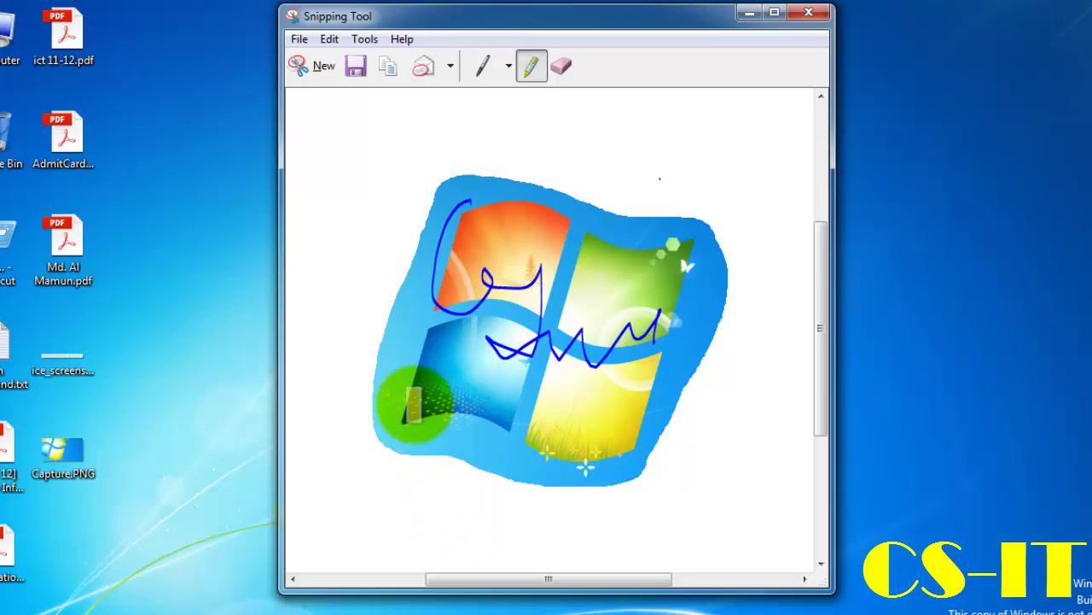
{"action": "left_click_drag", "start_coordinate": [410, 403], "coordinate": [614, 403]}
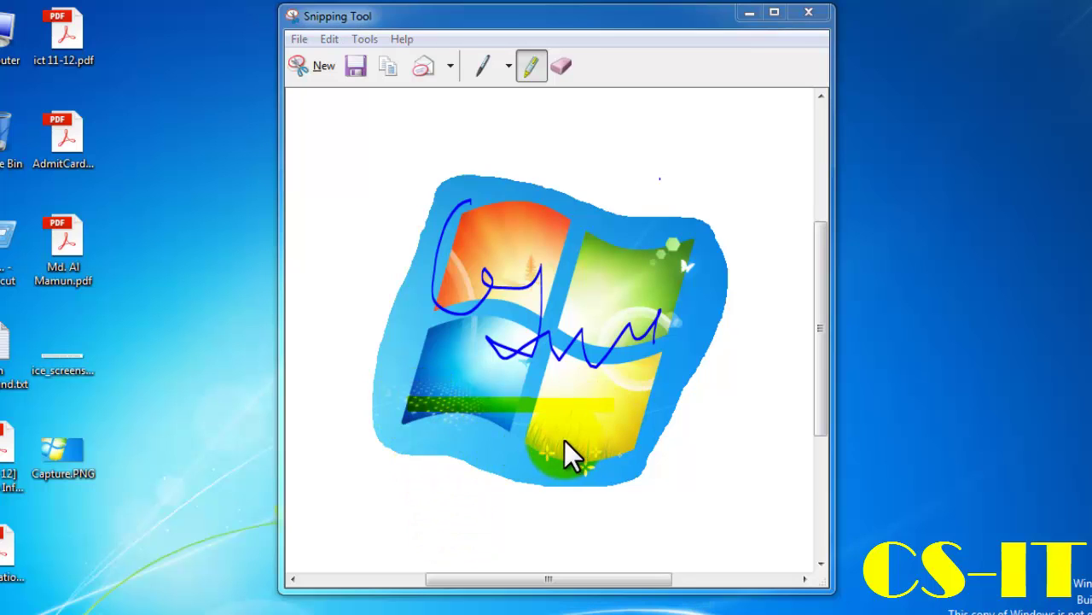
Erase the blue pen scribble and the yellow highlighter band from the captured logo
{"action": "left_click", "coordinate": [564, 67]}
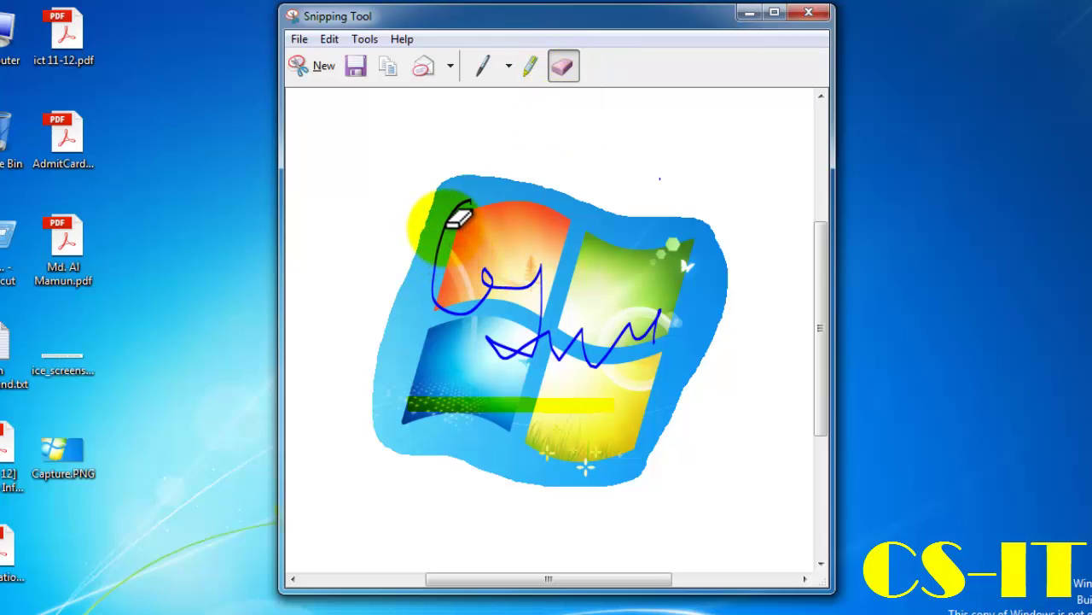
{"action": "left_click", "coordinate": [458, 218]}
{"action": "left_click", "coordinate": [446, 219]}
{"action": "left_click", "coordinate": [527, 396]}
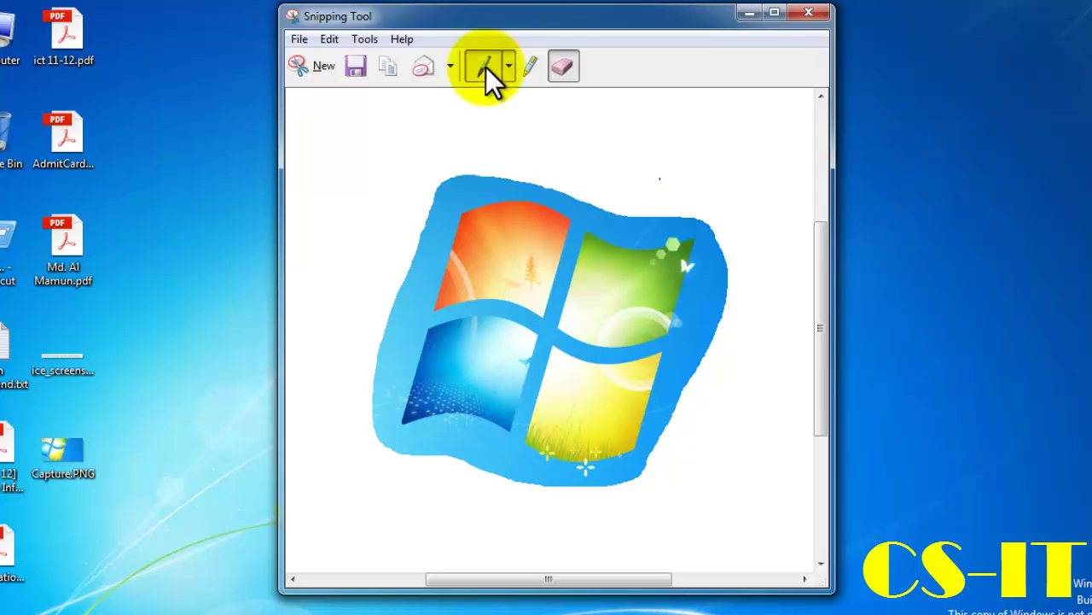
Draw a freehand blue pen line over the middle of the logo and save the snip to the Desktop as asd in JPEG format
{"action": "left_click", "coordinate": [483, 67]}
{"action": "mouse_move", "coordinate": [468, 215]}
{"action": "left_mouse_down"}
{"action": "mouse_move", "coordinate": [464, 224]}
{"action": "mouse_move", "coordinate": [560, 239]}
{"action": "mouse_move", "coordinate": [520, 358]}
{"action": "mouse_move", "coordinate": [537, 367]}
{"action": "left_mouse_up"}
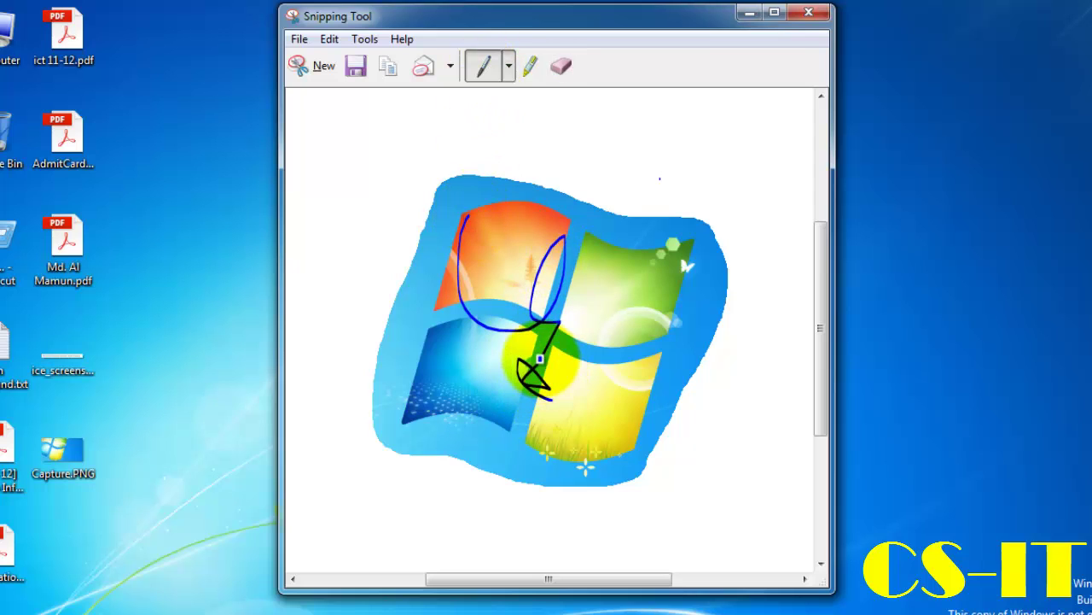
{"action": "left_click", "coordinate": [300, 41]}
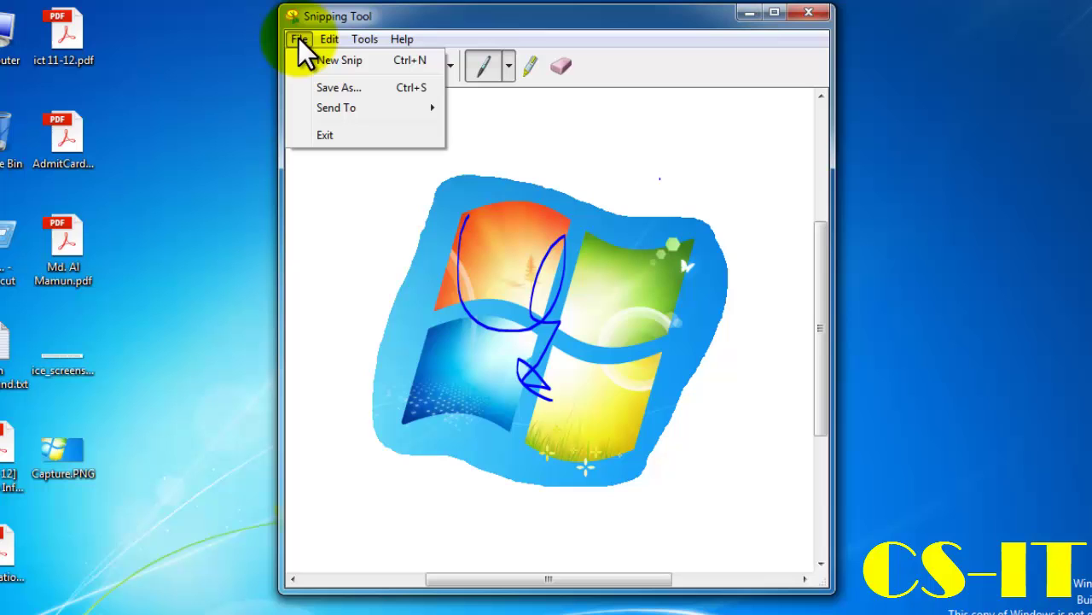
{"action": "left_click", "coordinate": [355, 86]}
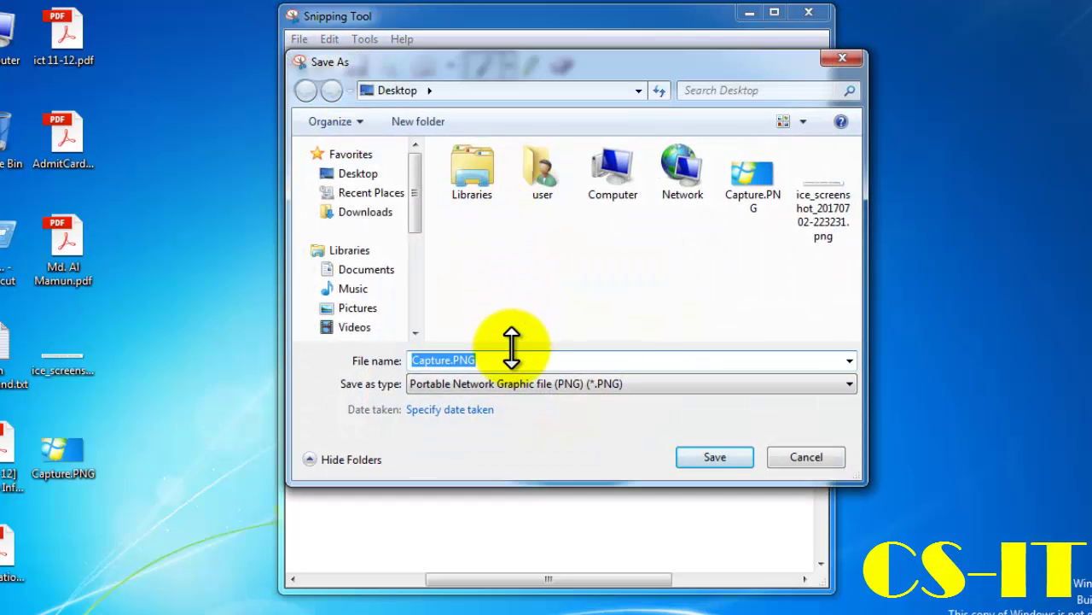
{"action": "type", "text": "asd"}
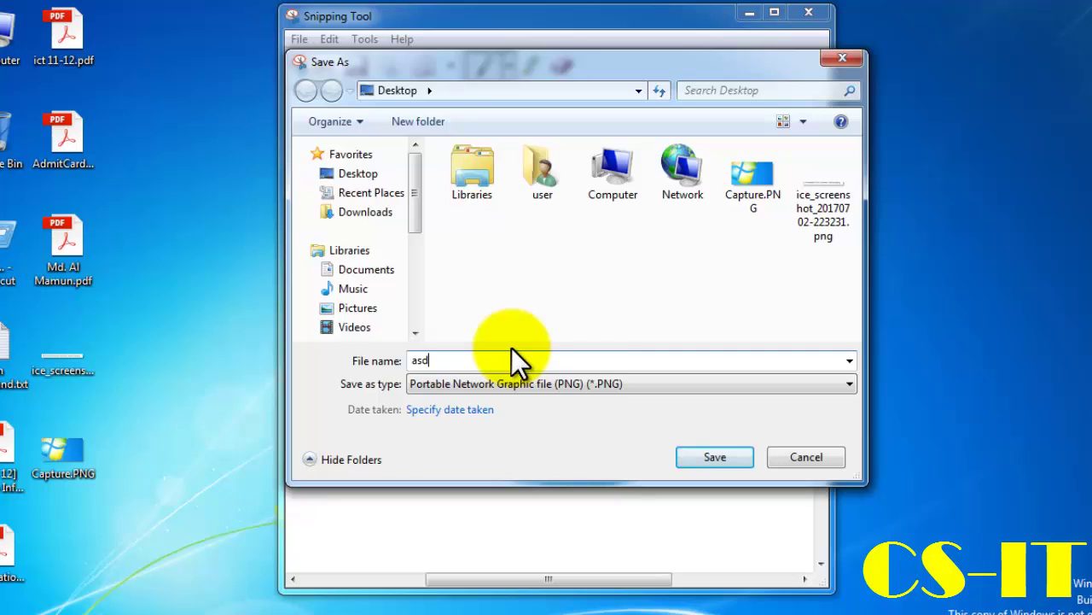
{"action": "left_click", "coordinate": [609, 385]}
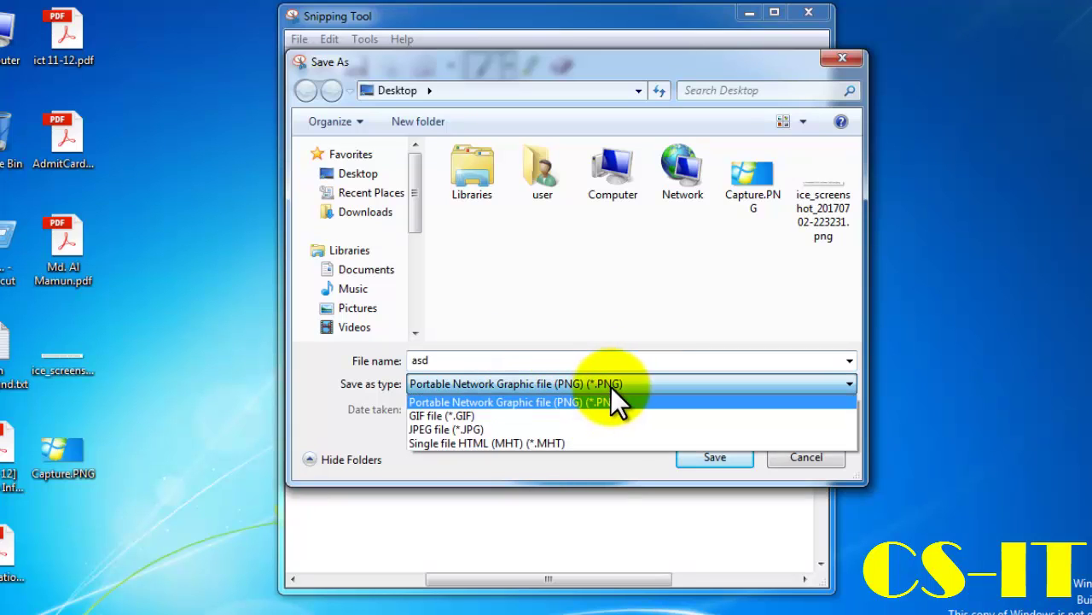
{"action": "left_click", "coordinate": [498, 431]}
{"action": "left_click", "coordinate": [711, 460]}
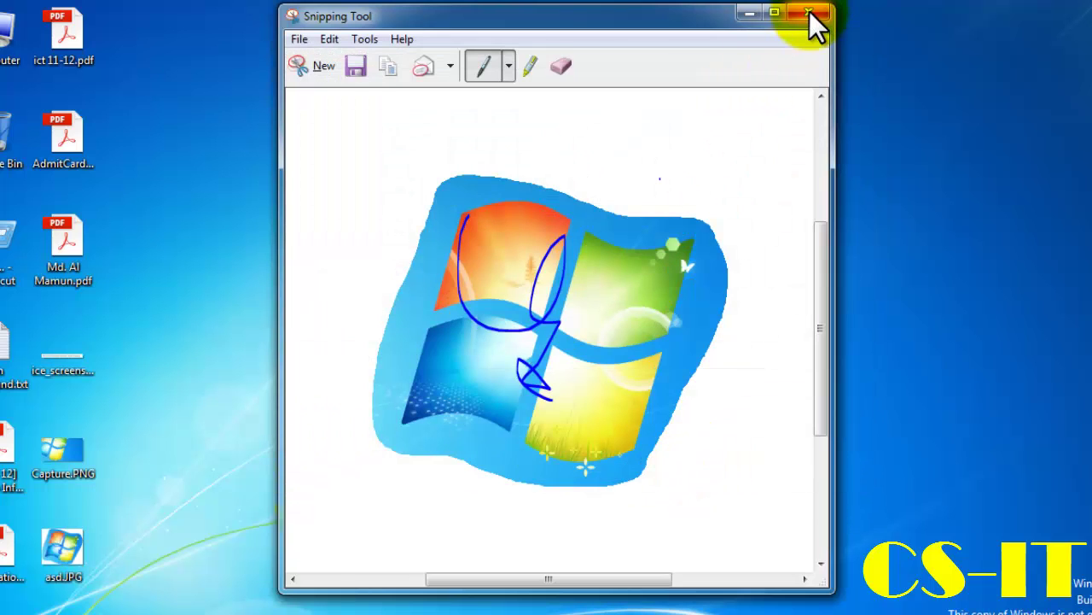
View the saved asd.JPG image from the desktop at a larger size and close the photo viewer
{"action": "double_click", "coordinate": [64, 550]}
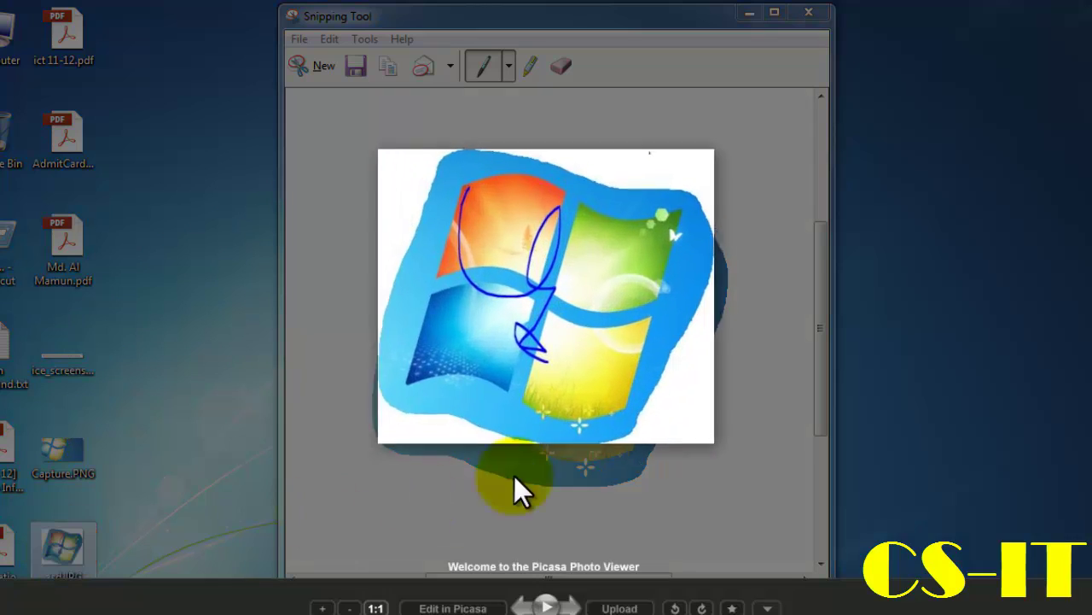
{"action": "scroll", "coordinate": [581, 439], "scroll_direction": "up", "scroll_amount": 2}
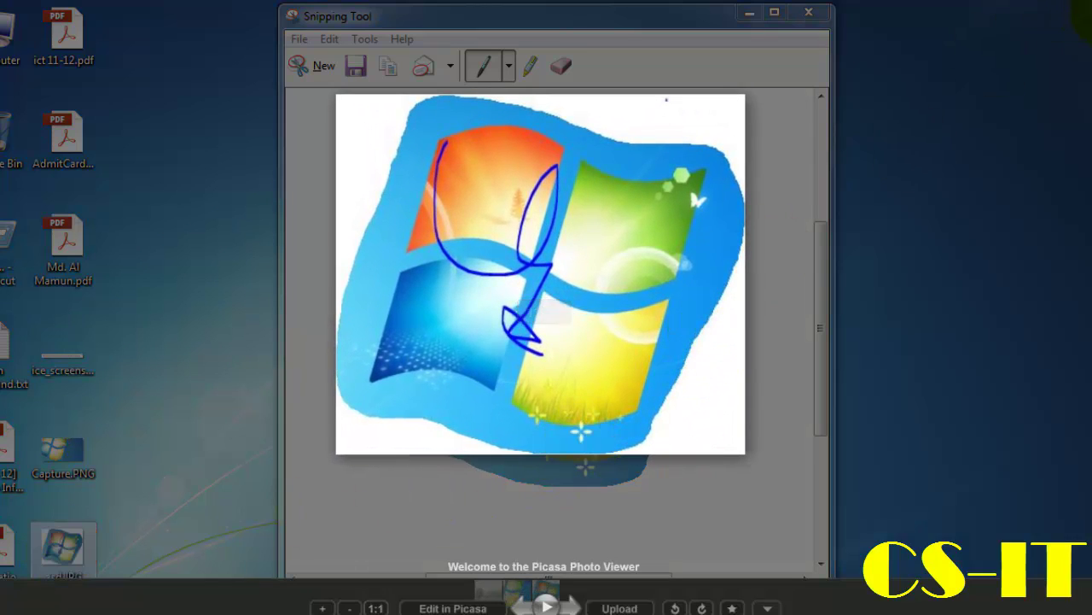
{"action": "key", "text": "Escape"}
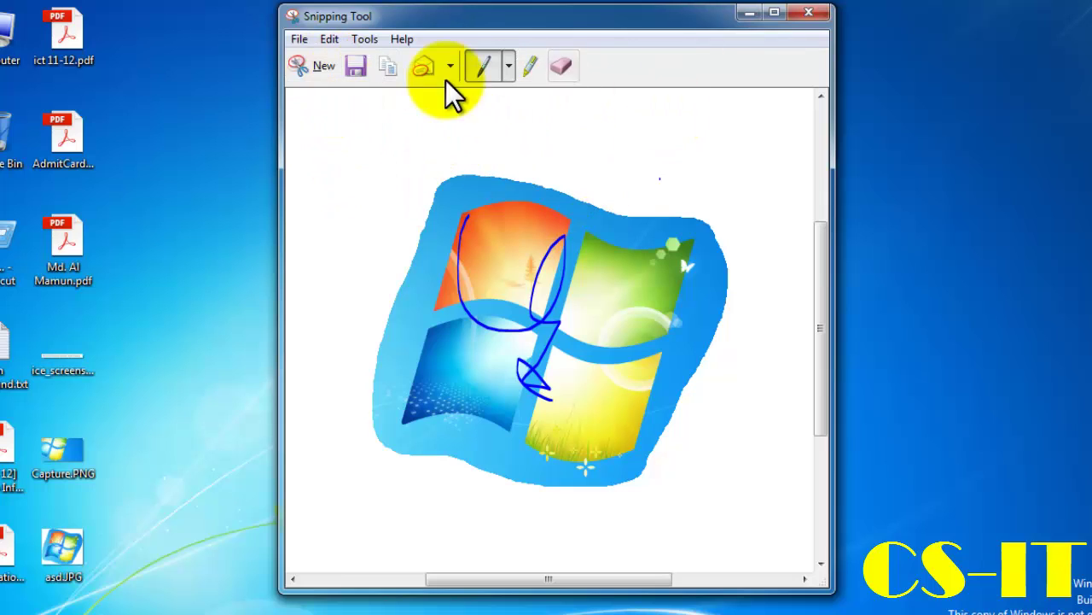
Start a new snip and open the selection ink color choices in the Snipping Tool options
{"action": "left_click", "coordinate": [298, 40]}
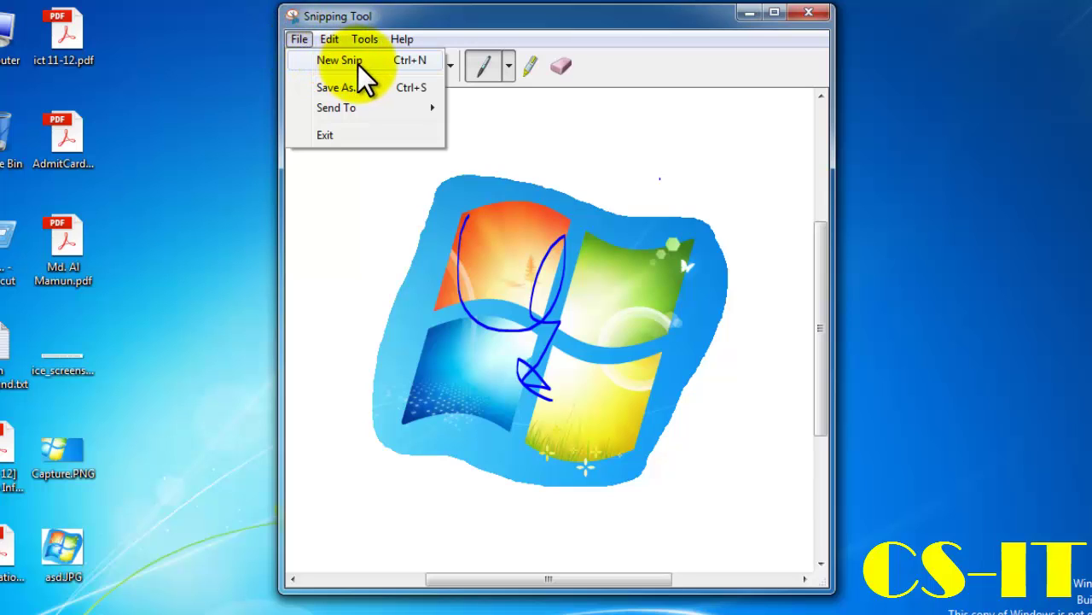
{"action": "left_click", "coordinate": [408, 62]}
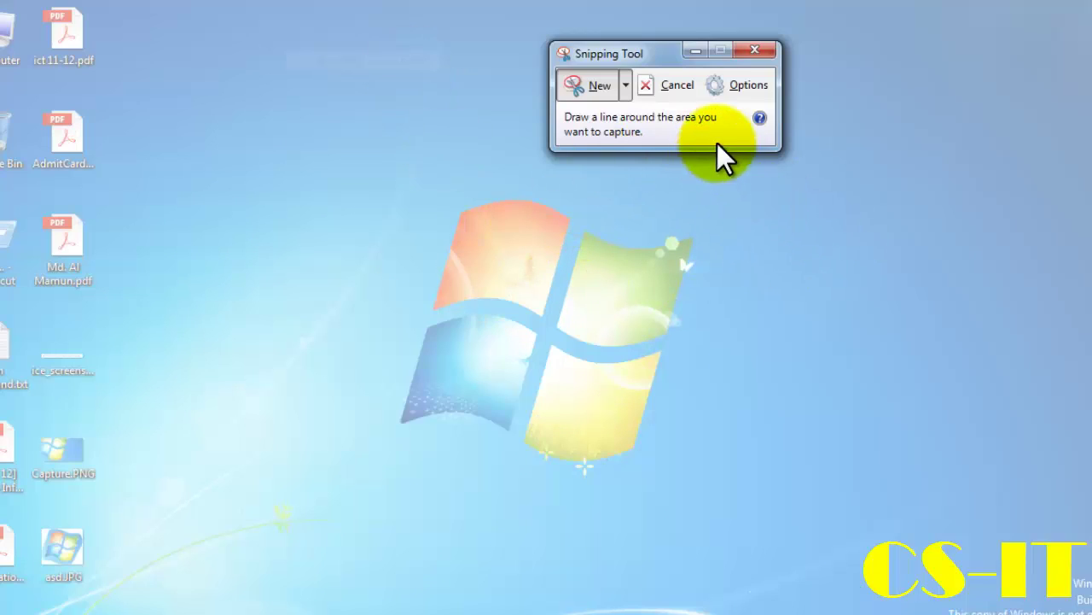
{"action": "left_click", "coordinate": [751, 83]}
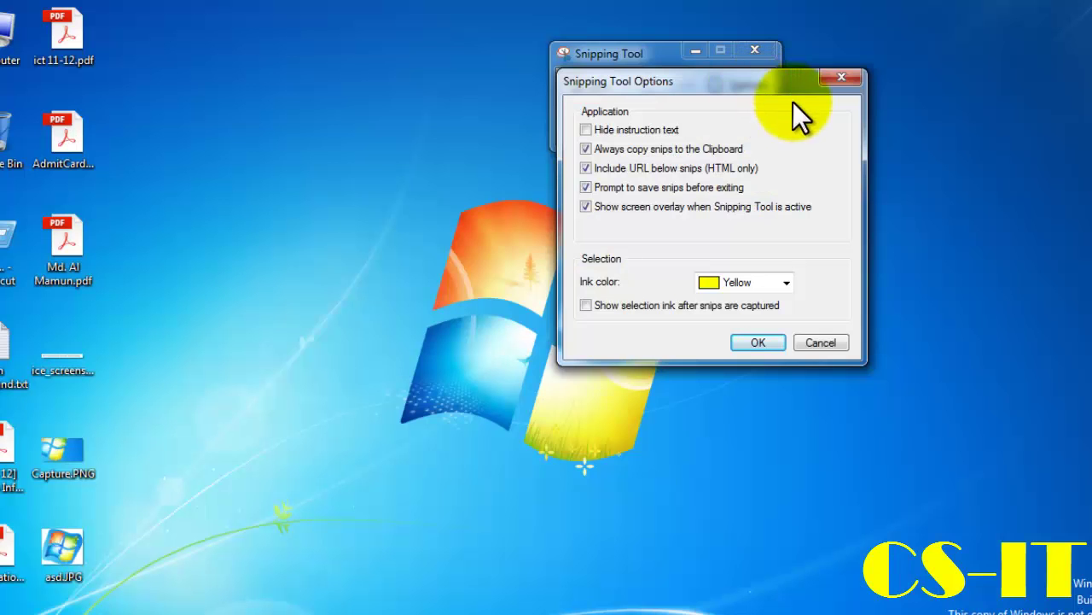
{"action": "left_click", "coordinate": [787, 284]}
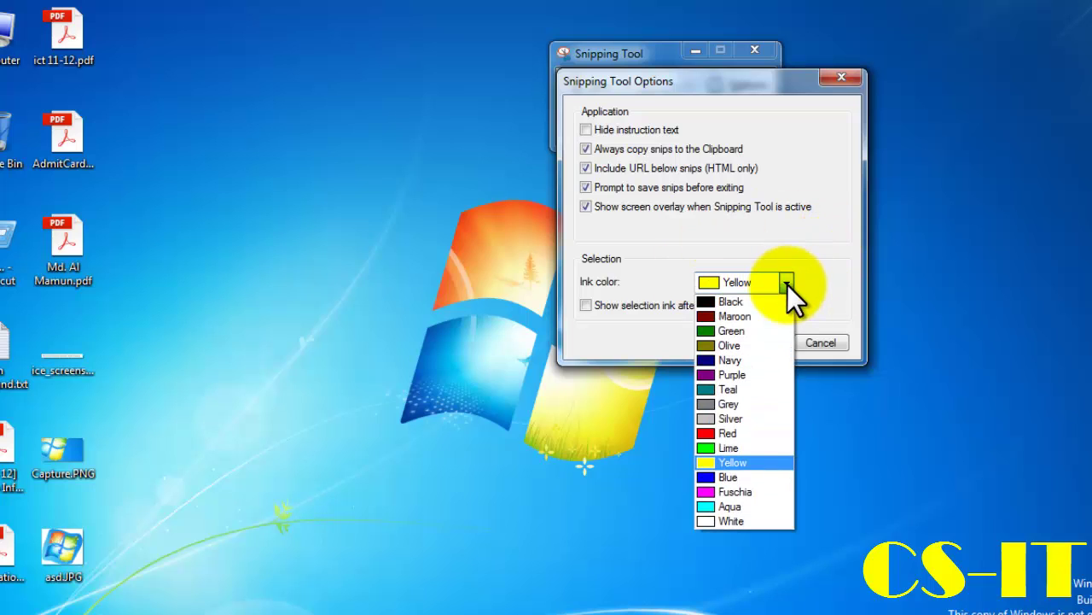